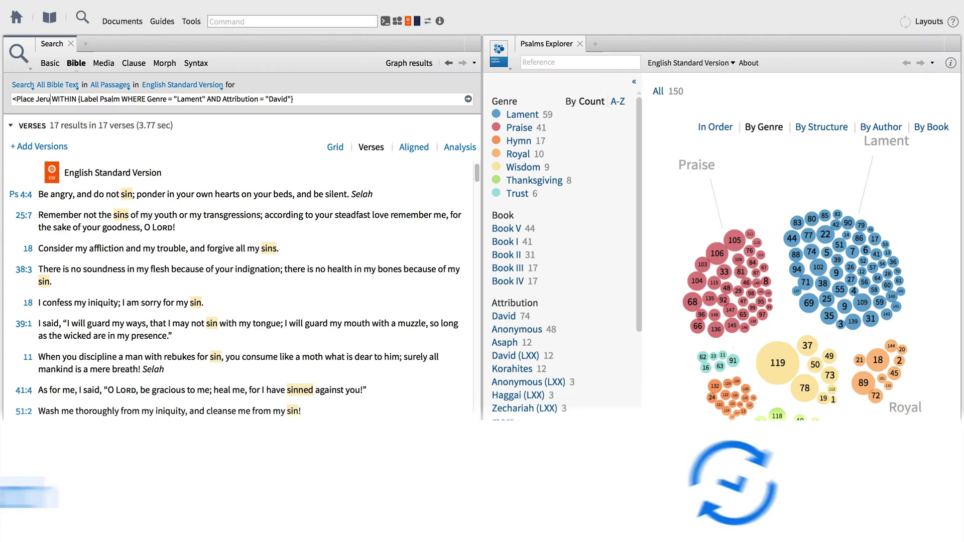
text(salem>)
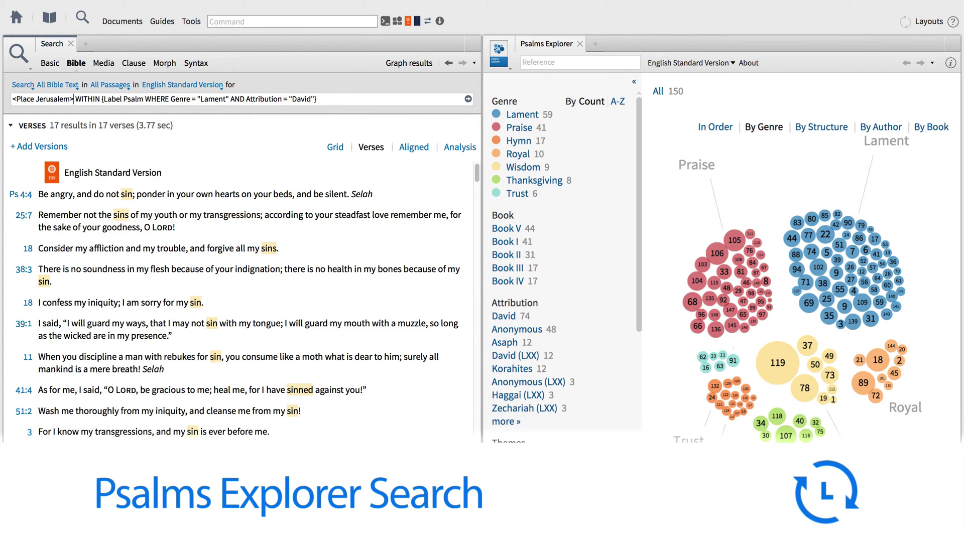
- Complete the <Place Jerusalem> term and run the search over David's lament psalms
key(Return)
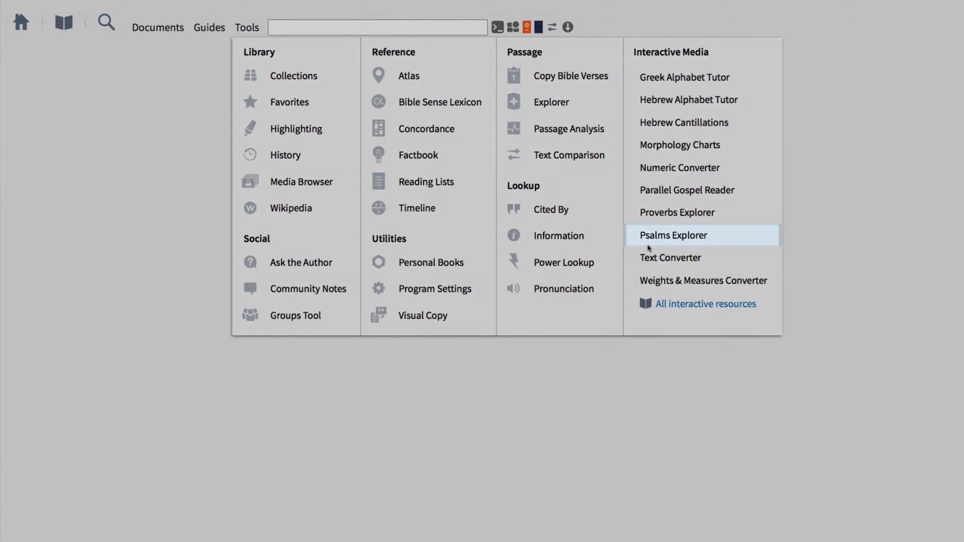
- Launch Psalms Explorer from Interactive Media, listing all 150 psalms by genre
click(674, 236)
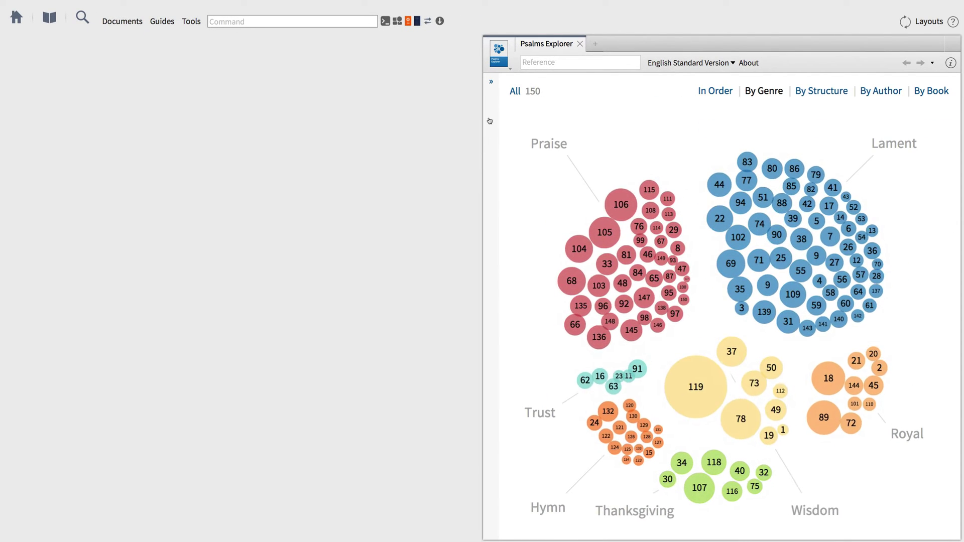
- Filter Psalms Explorer to Lament and David, clear both filters, and start a Bible Search
click(491, 81)
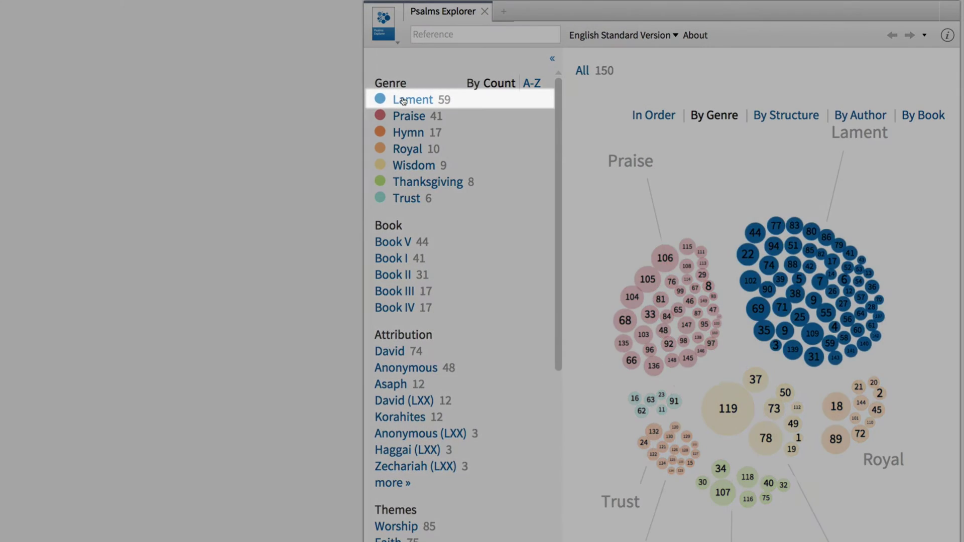
click(412, 99)
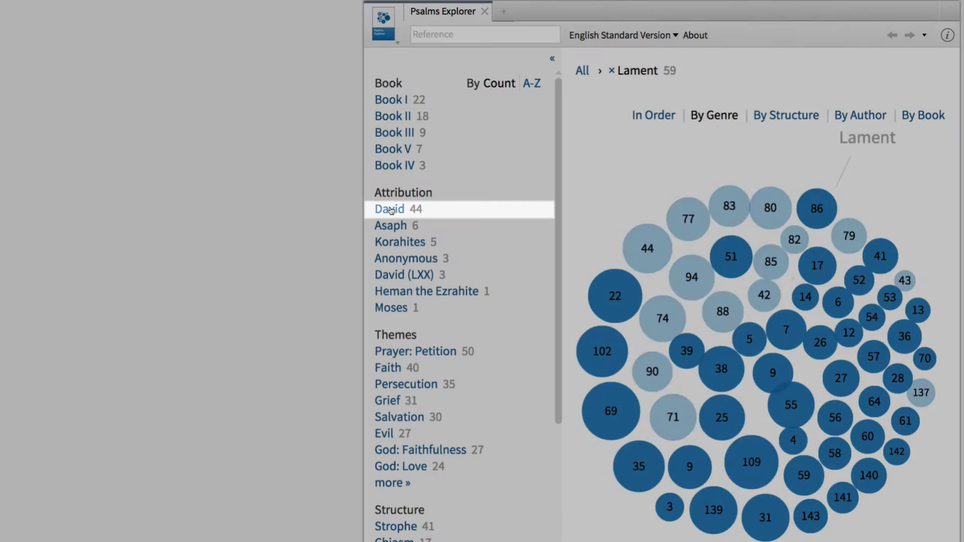
click(391, 209)
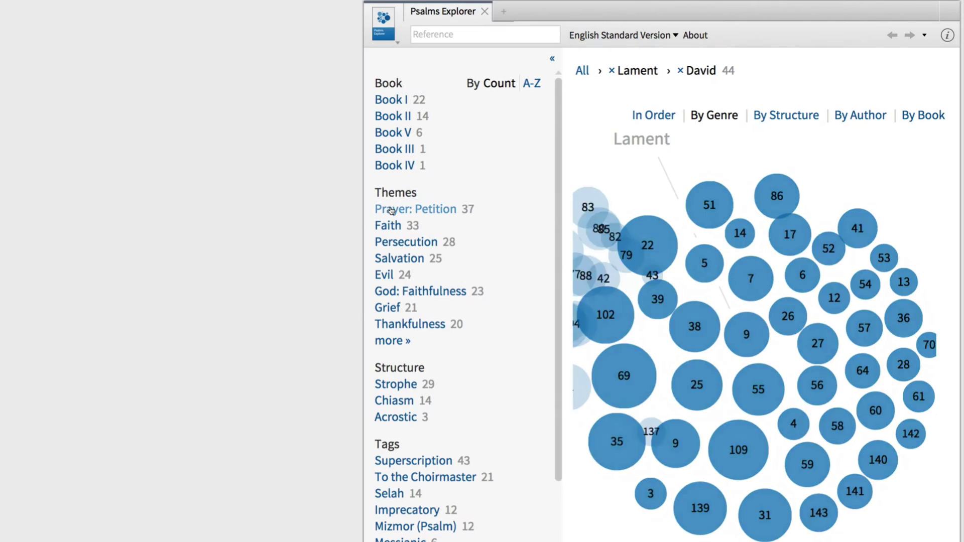
scroll(583, 227, down, 3)
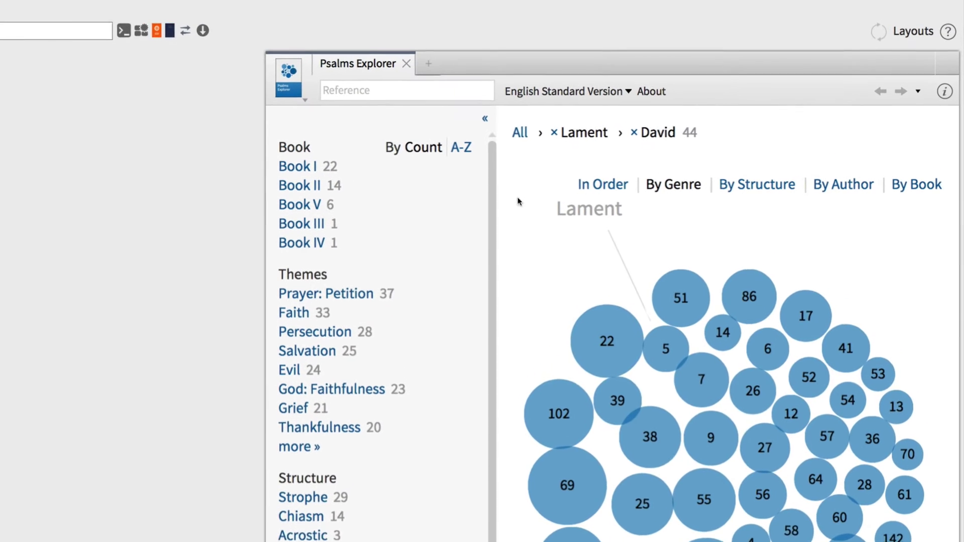
click(520, 132)
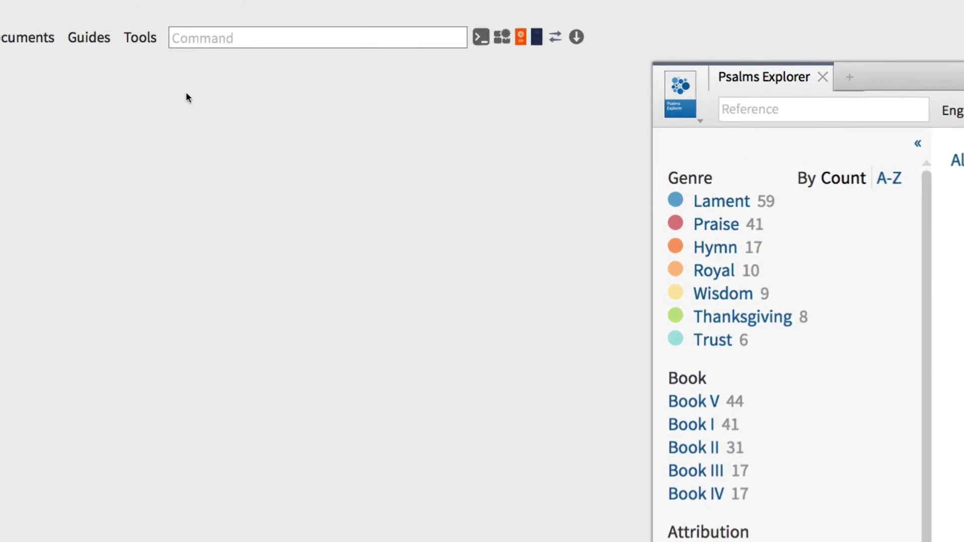
click(175, 43)
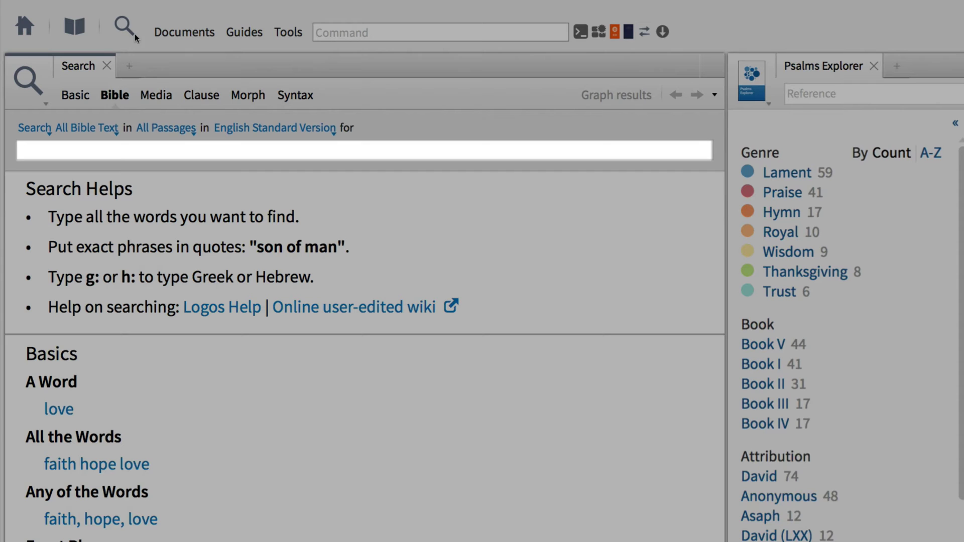
text({L)
text(abel Psalm)
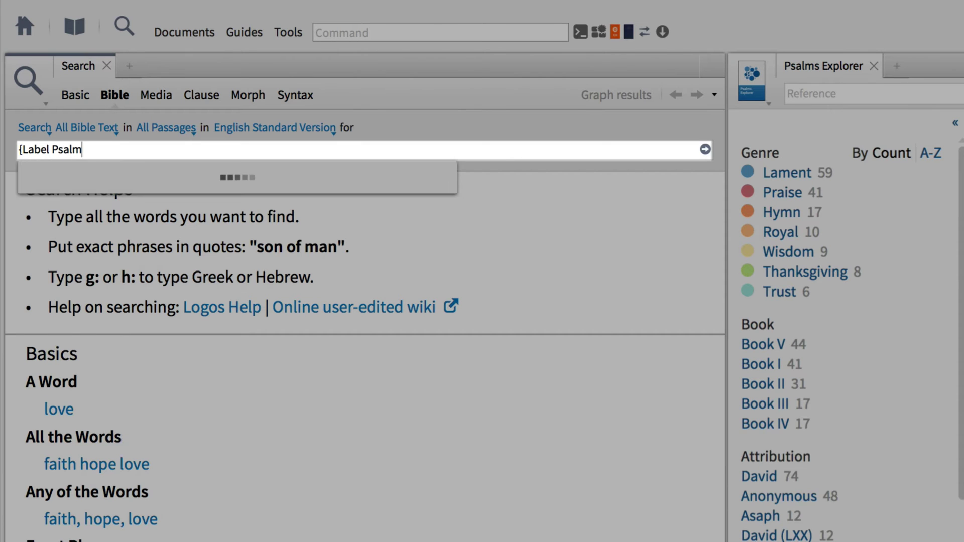
text(})
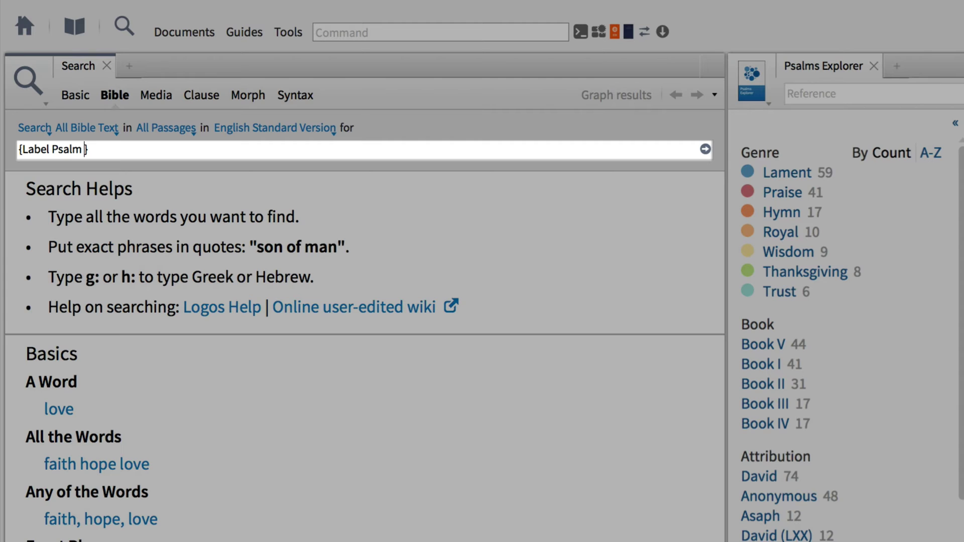
text( WHERE)
text( Genre)
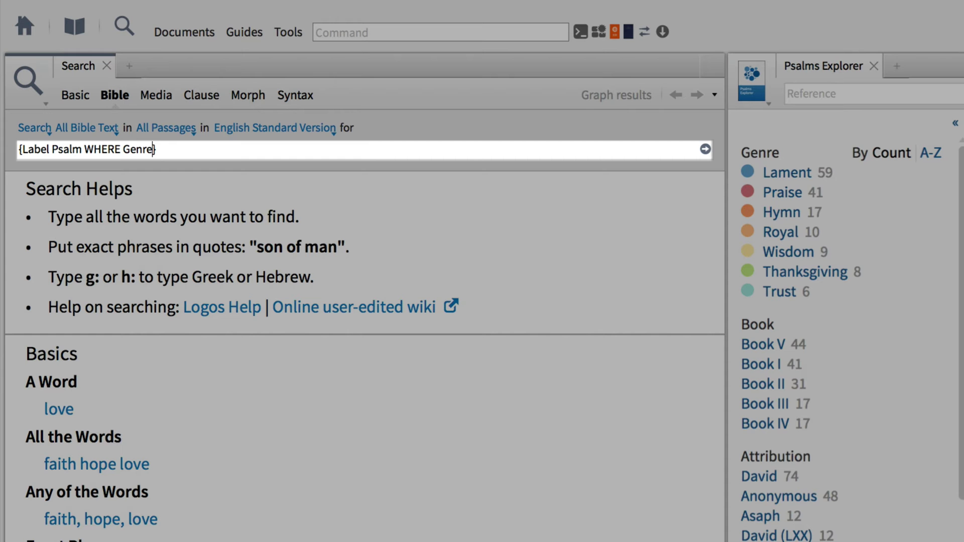
text( = "Lament)
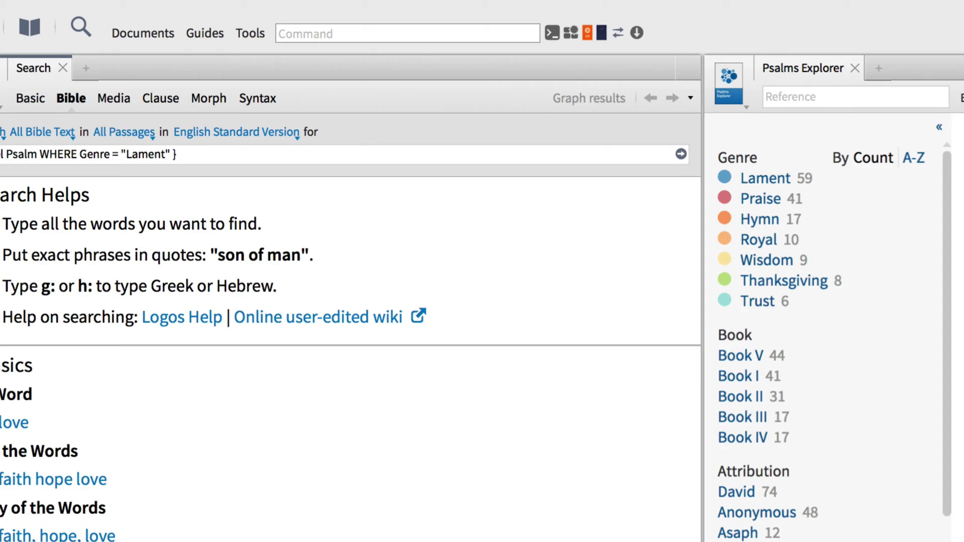
text(A)
text(ND A)
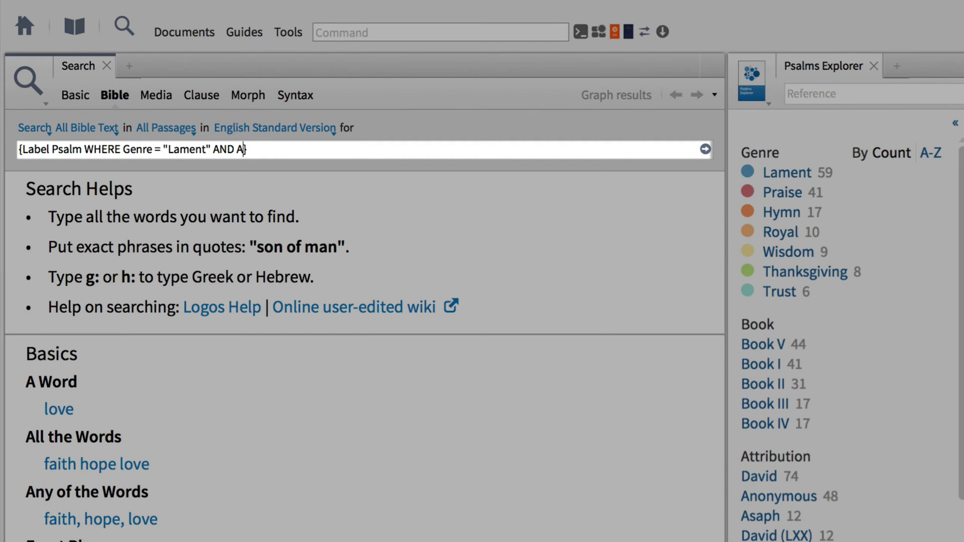
text(ttribution )
text(= "David)
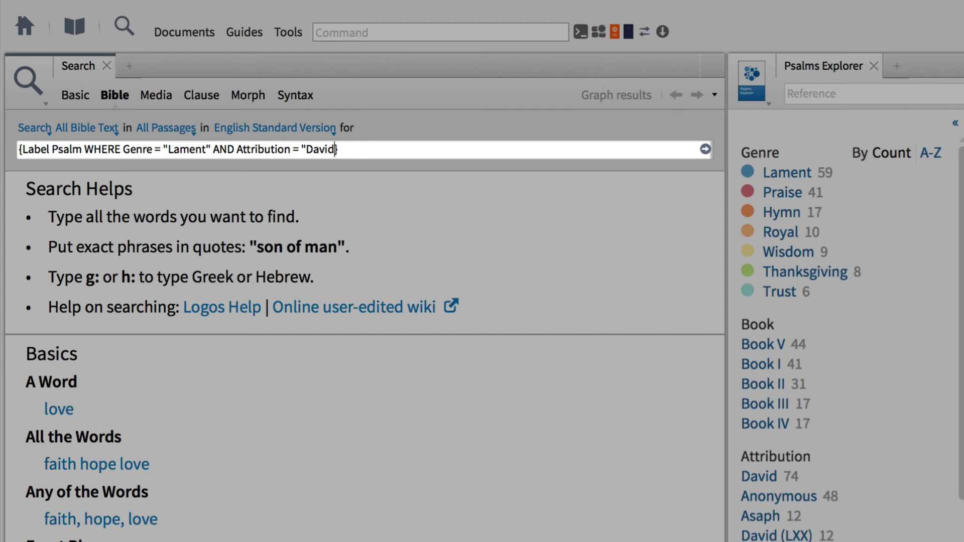
text(")
- Run {Label Psalm WHERE Genre = "Lament" AND Attribution = "David"}, returning 701 verses from Psalm 3
key(Return)
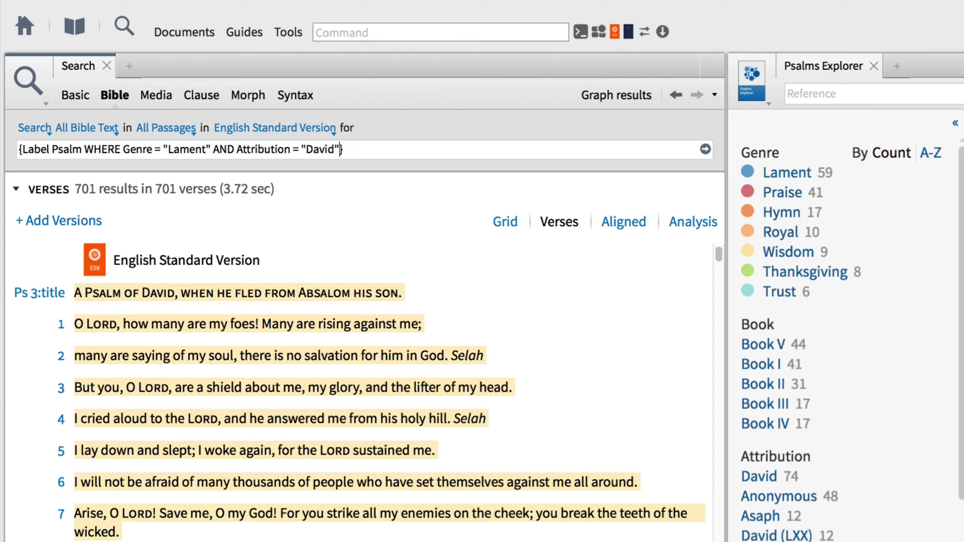
- Prefix the query with 'sin WITHIN' and rerun it, returning 17 verses from Psalm 4:4
key(Home)
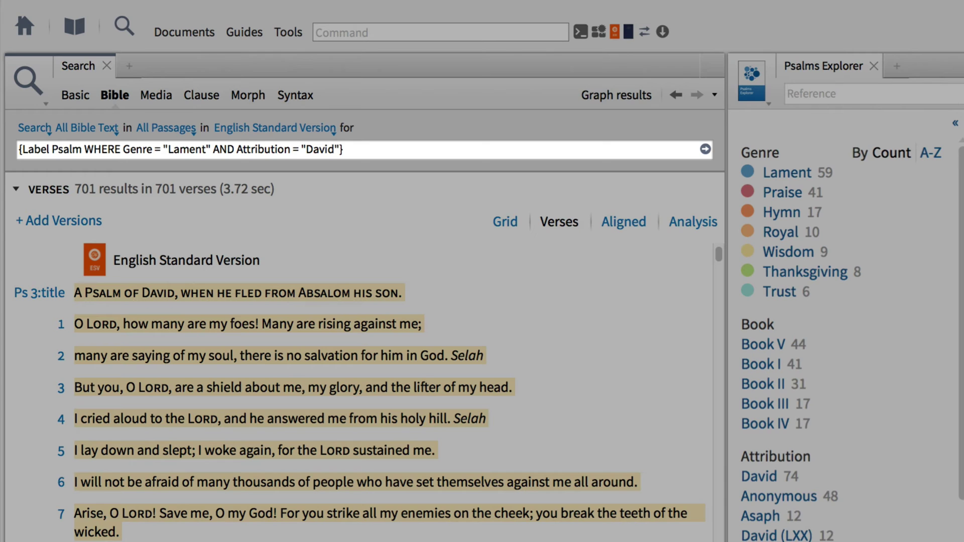
text(sin WITHIN)
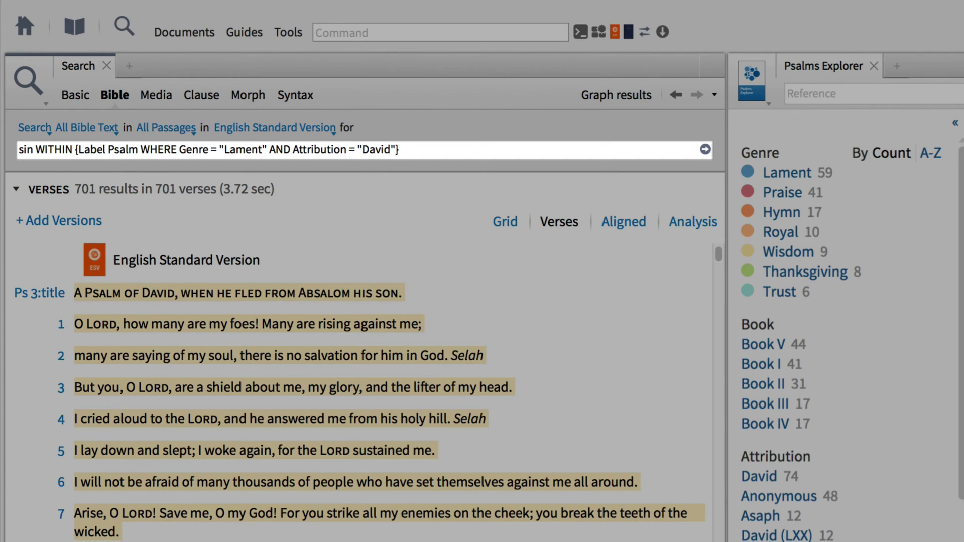
key(Return)
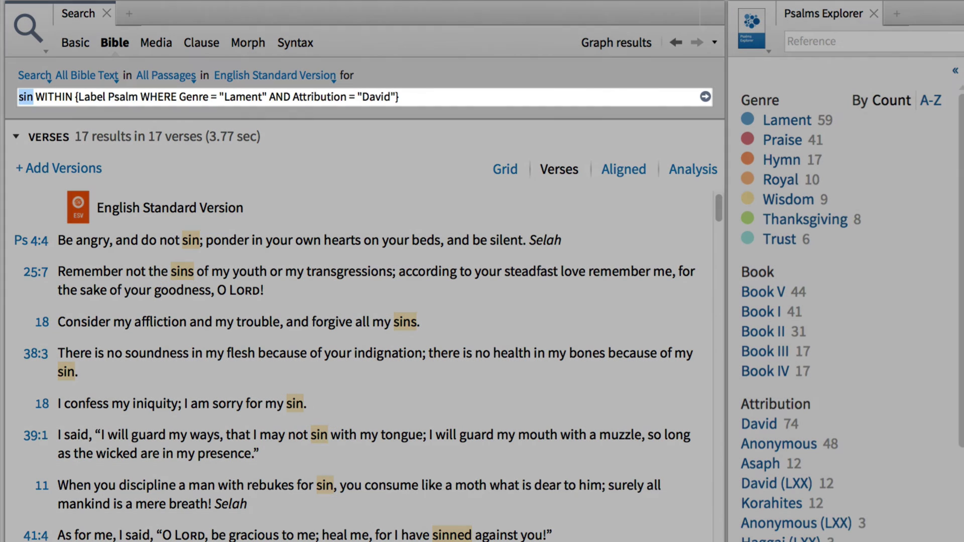
text(<Place Jeru)
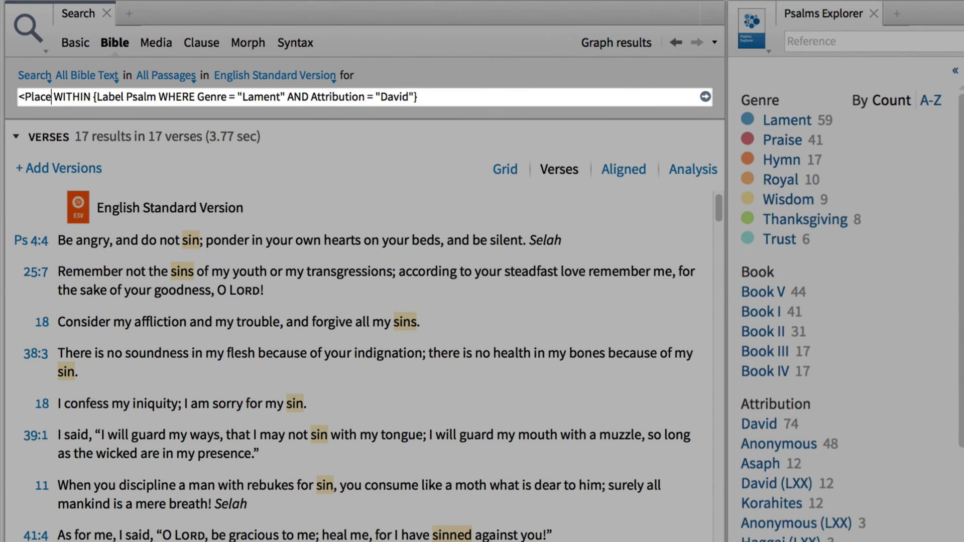
text(salem)
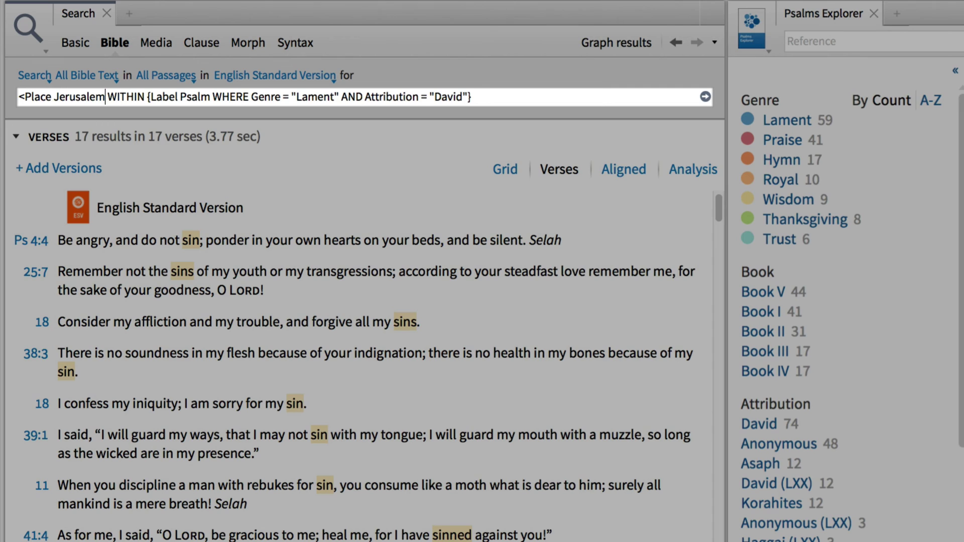
text(>)
- Replace 'sin' with <Place Jerusalem> and rerun, returning 15 results in 11 verses
key(Return)
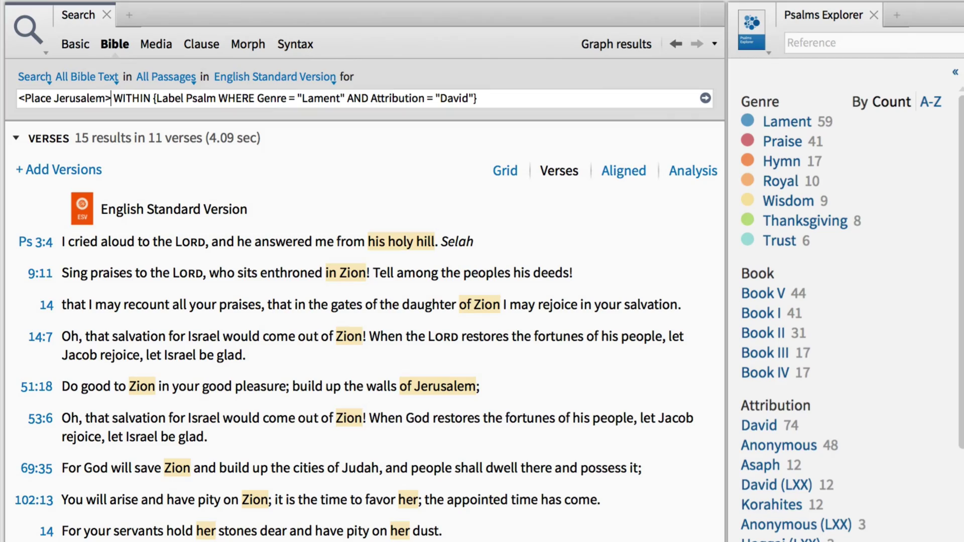
text({Section <Culture Fleeing>})
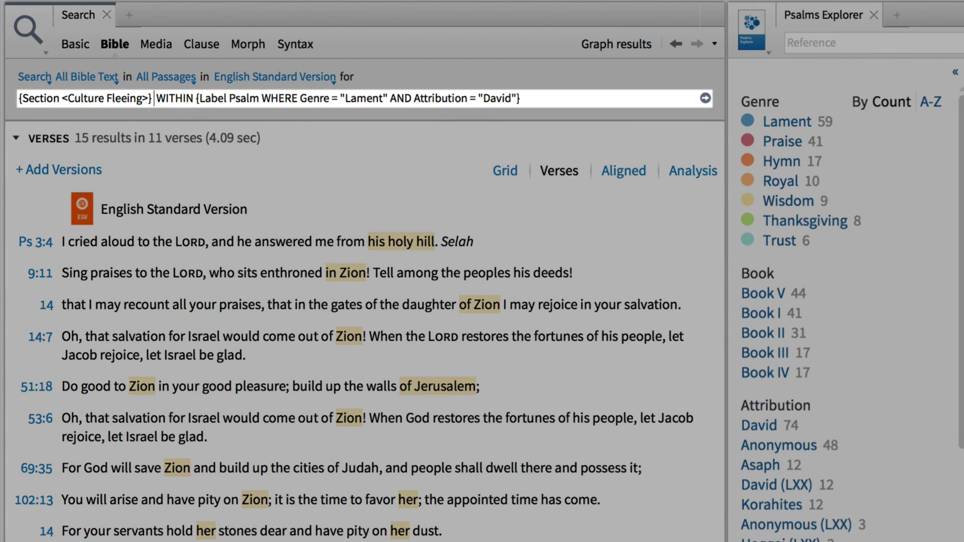
- Rerun with {Section <Culture Fleeing>}, returning 7 verses from Psalm 3's title
key(Return)
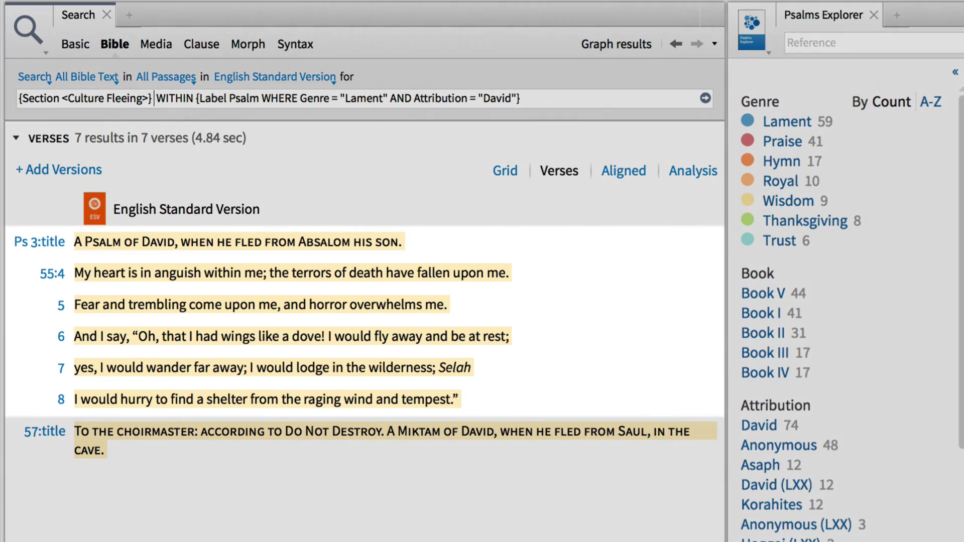